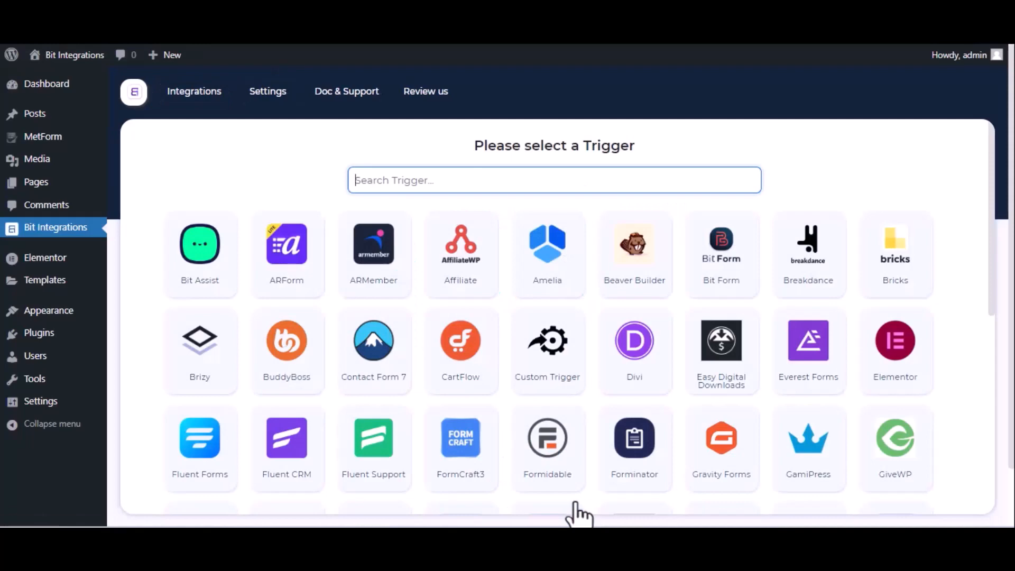
- Set Met Form's Contact Form as the Bit Integrations trigger and continue to actions
text(met)
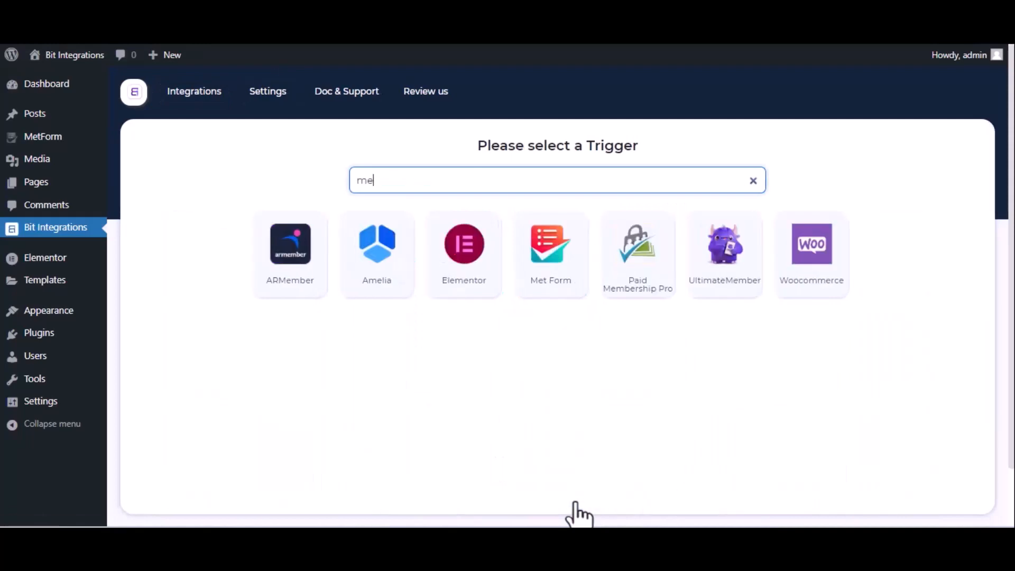
click(543, 273)
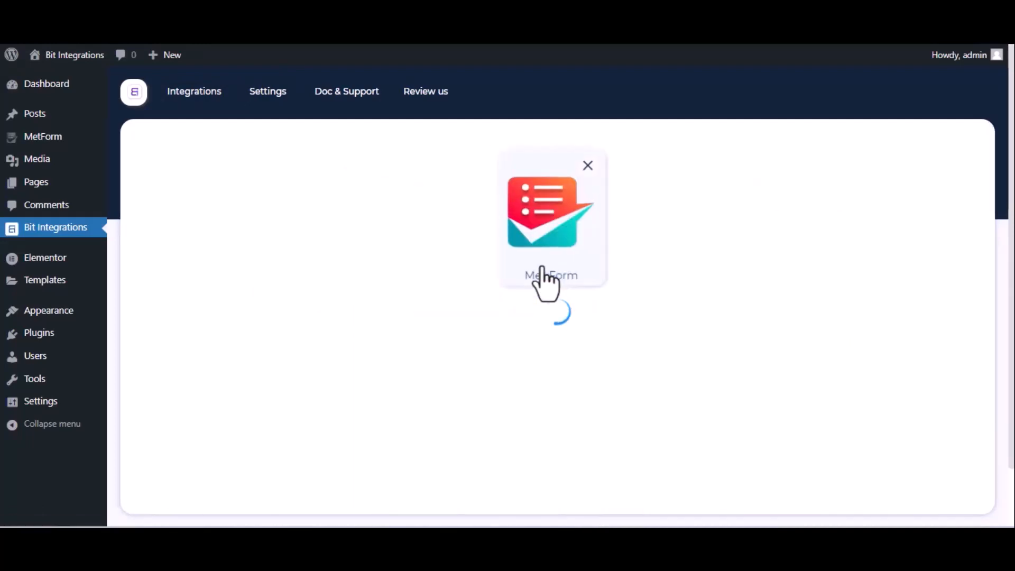
click(560, 347)
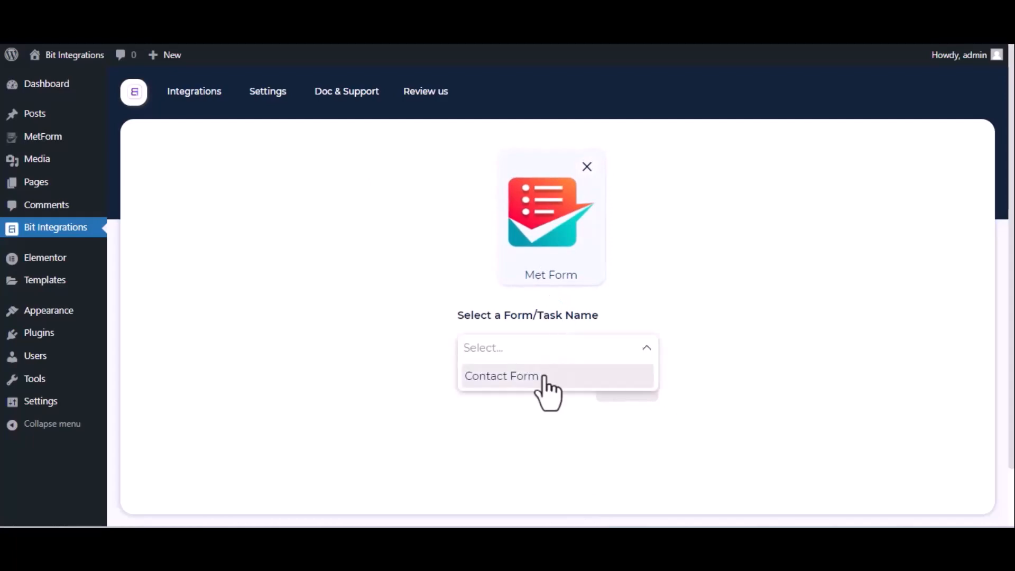
click(545, 377)
click(628, 389)
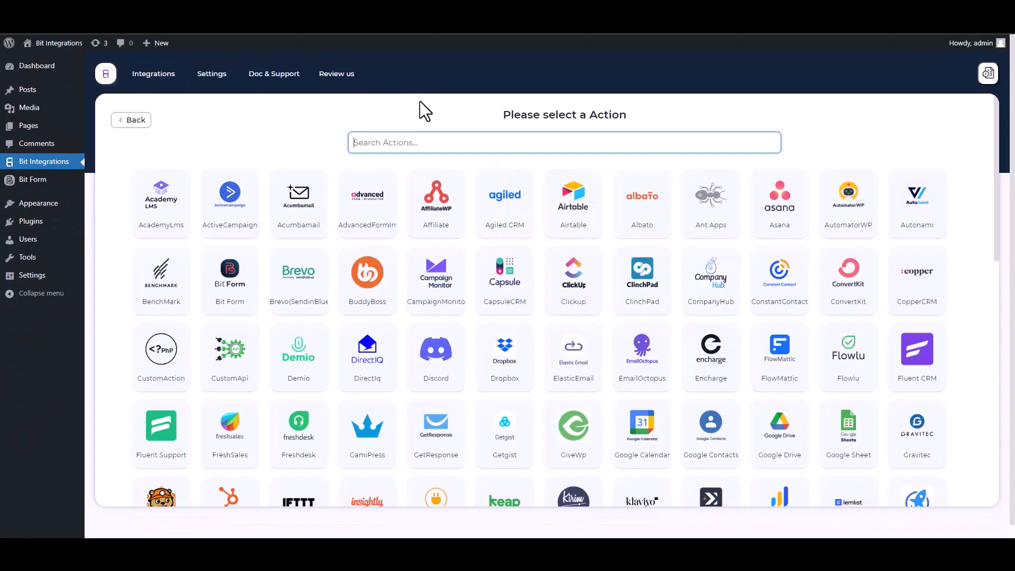
- Search 'SY' among actions and choose SyncSpider as the integration's action
text(SY)
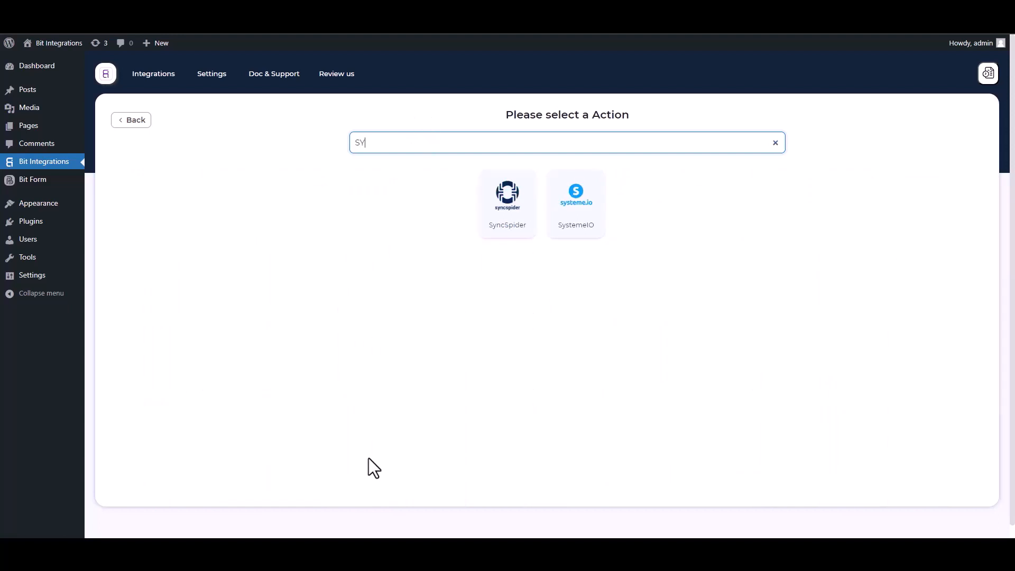
click(521, 229)
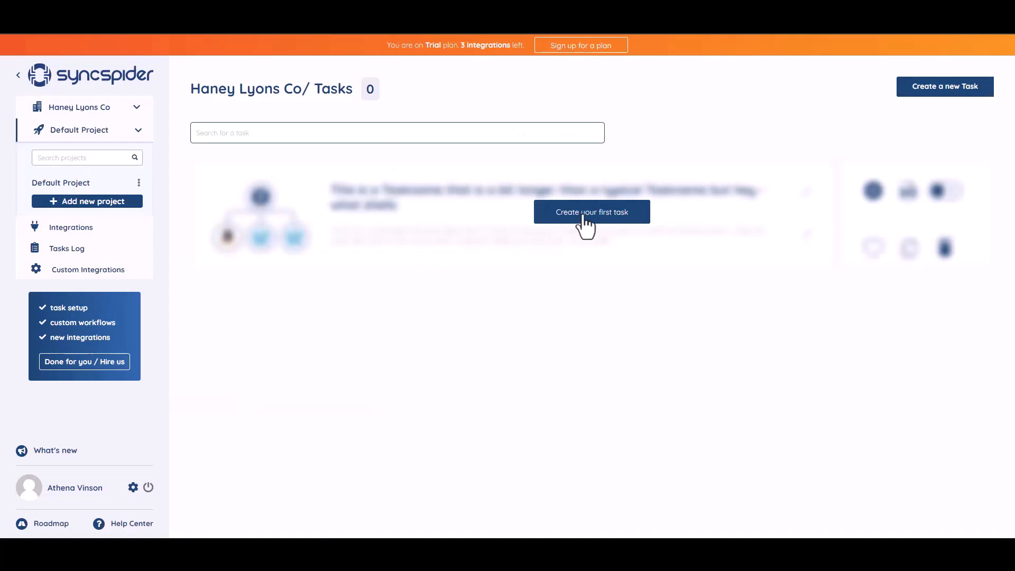
- Start a new SyncSpider task with WebHooks as the first app and MailerLite as the second
click(584, 218)
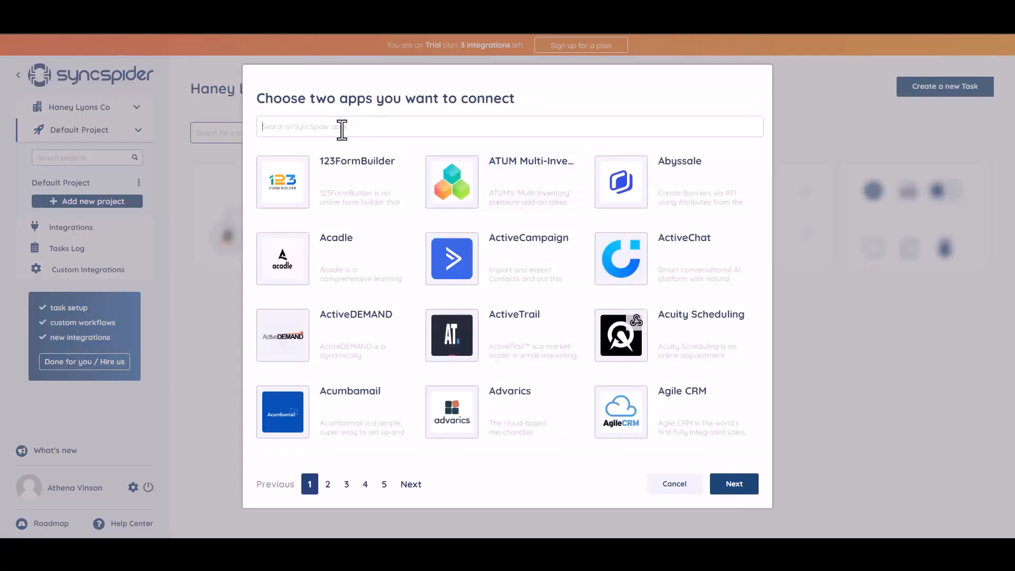
text(WEB)
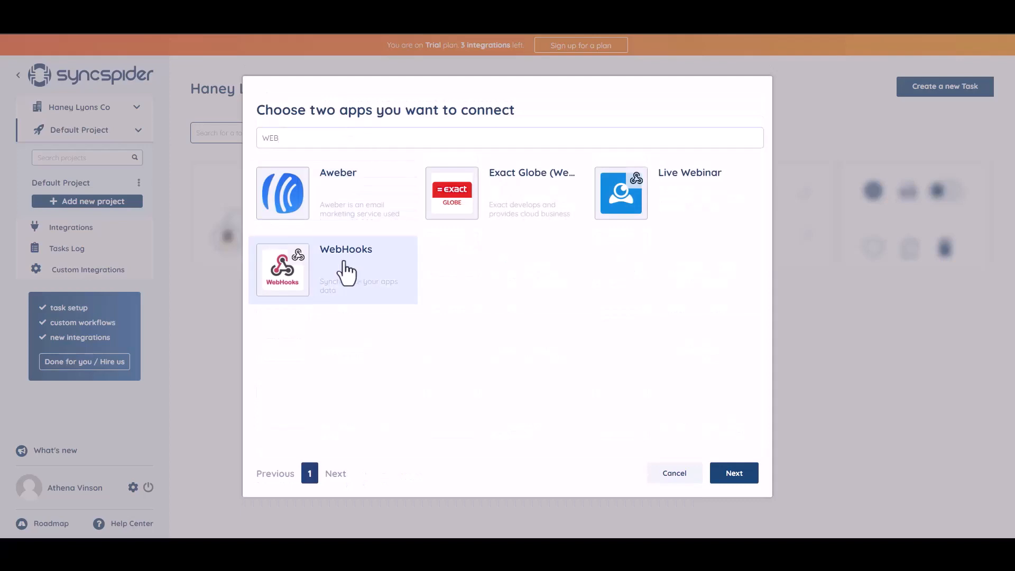
click(346, 272)
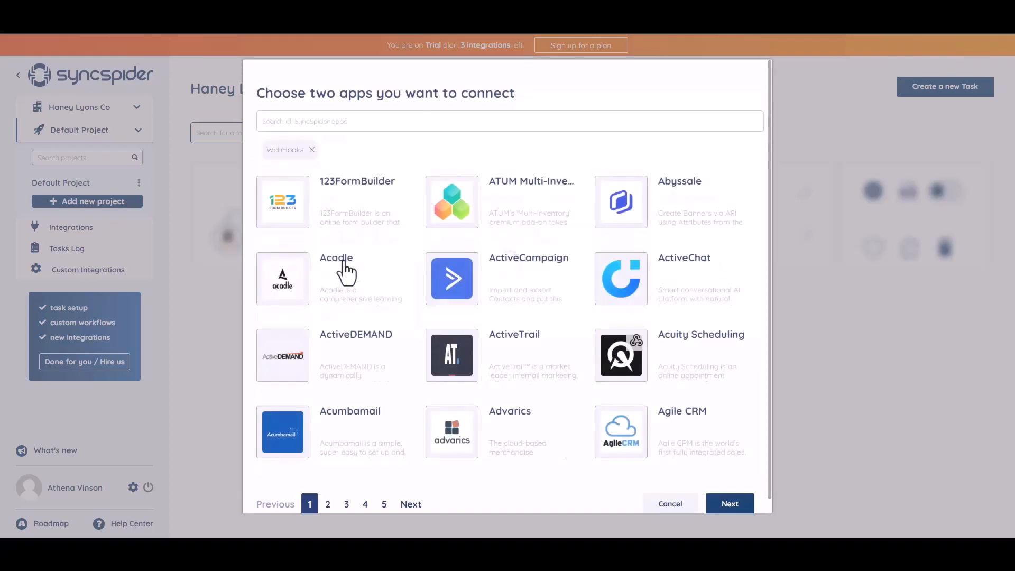
click(367, 121)
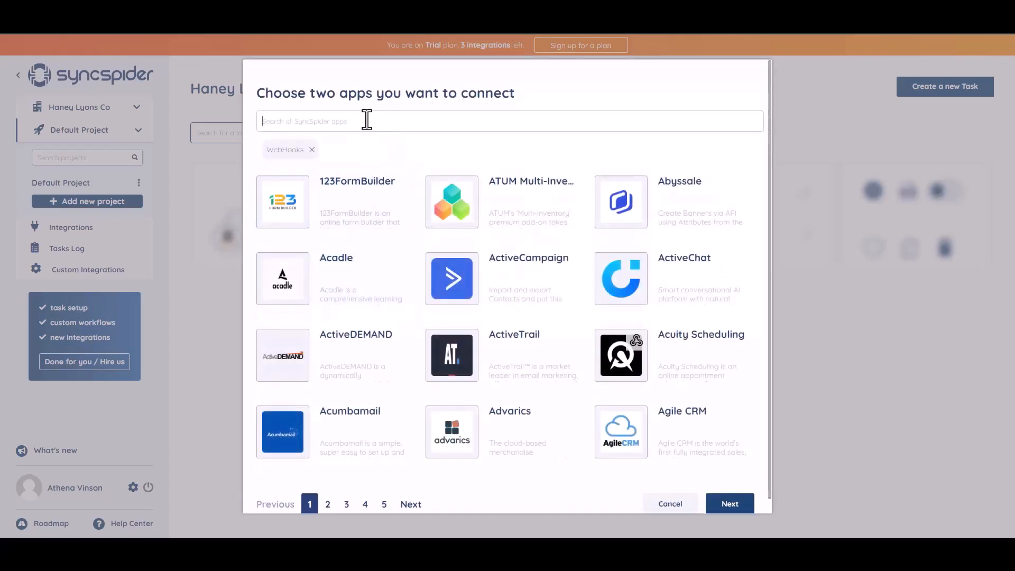
text(ac)
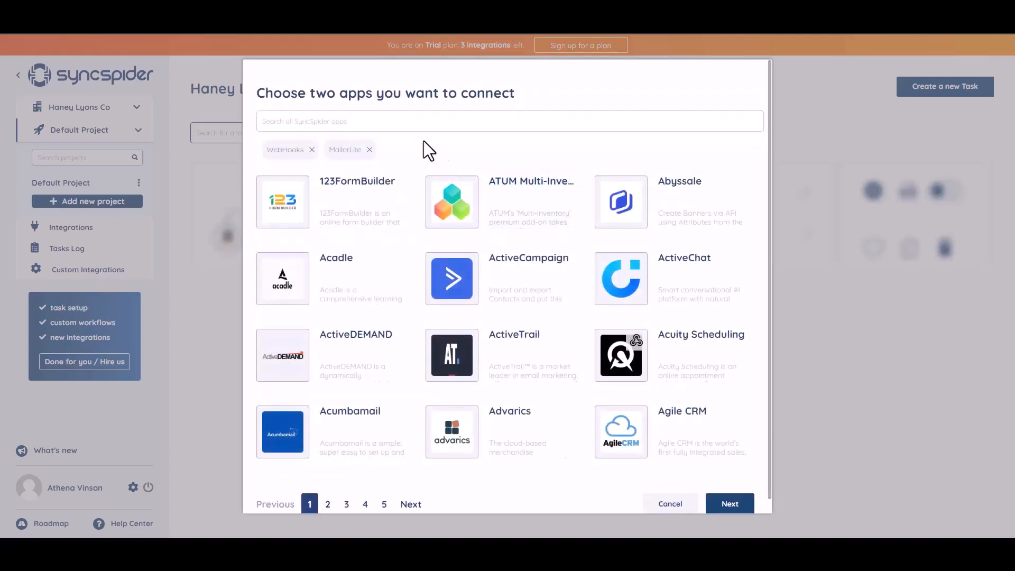
click(722, 506)
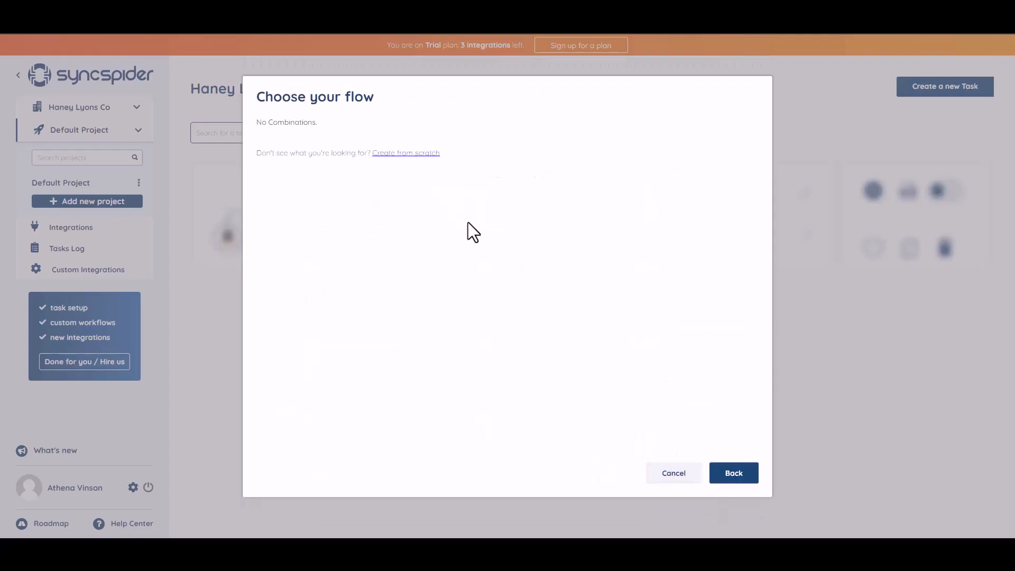
- Create a WebHooks source integration named 'Bit Integrations' from scratch and copy its webhook URL
click(397, 154)
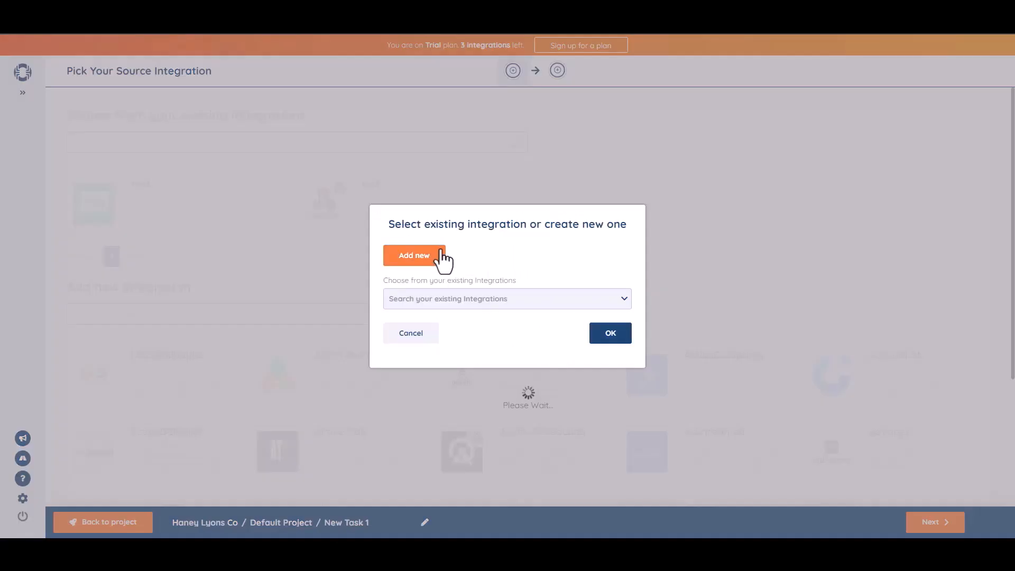
click(444, 260)
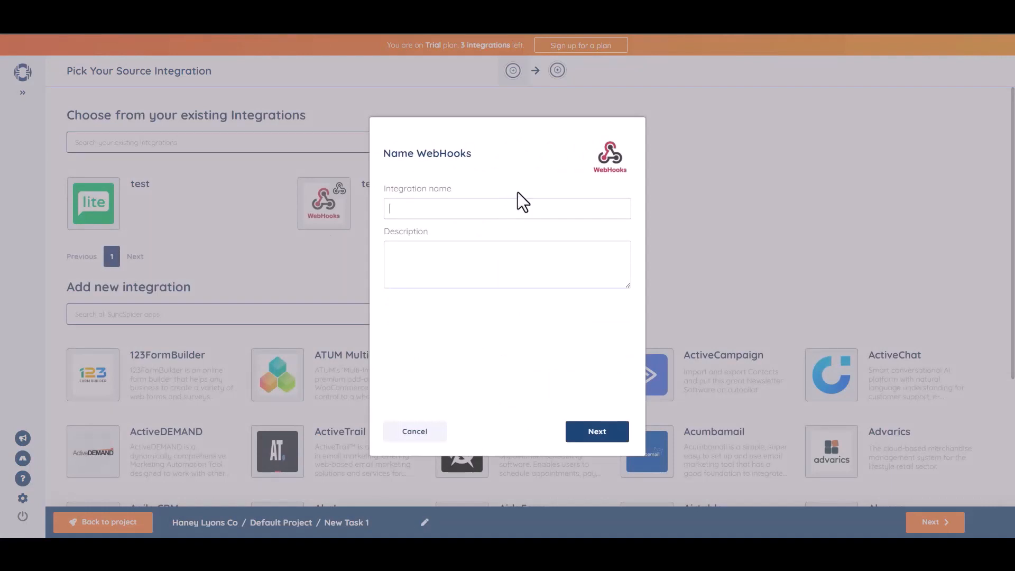
text(Bit Integrations)
click(603, 437)
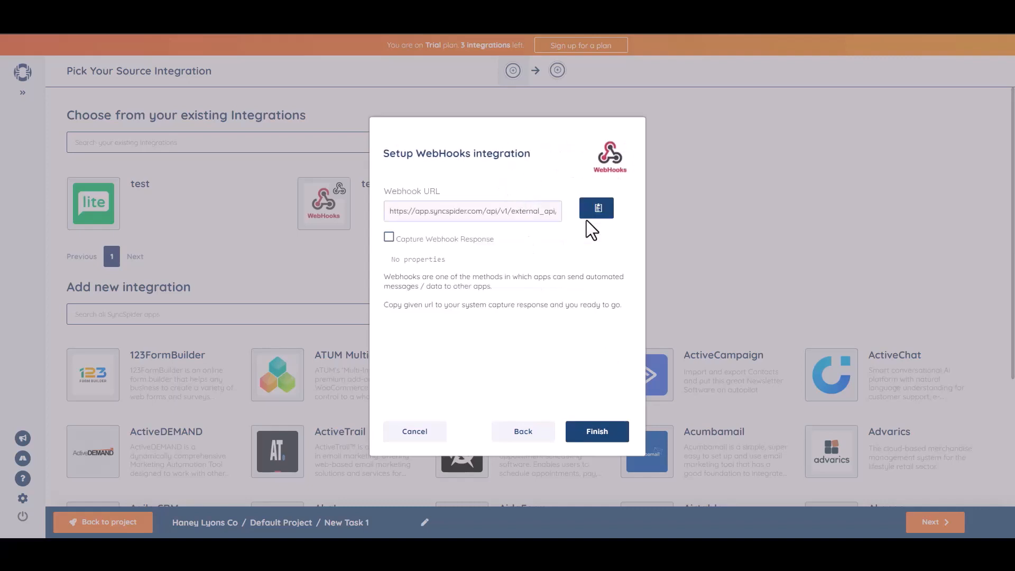
click(597, 212)
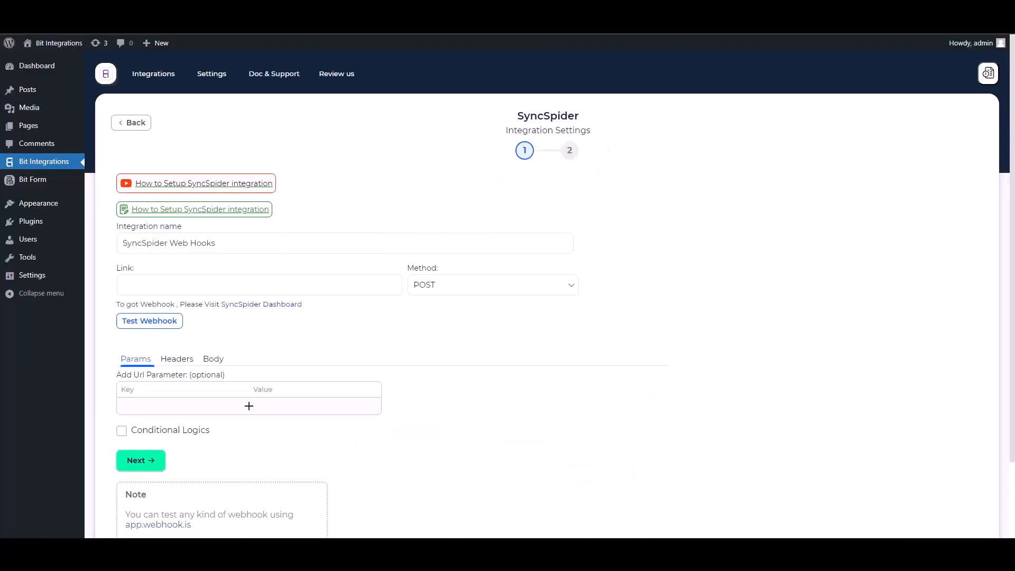
- Paste the SyncSpider webhook URL as the link and send all form data as application/json
click(186, 284)
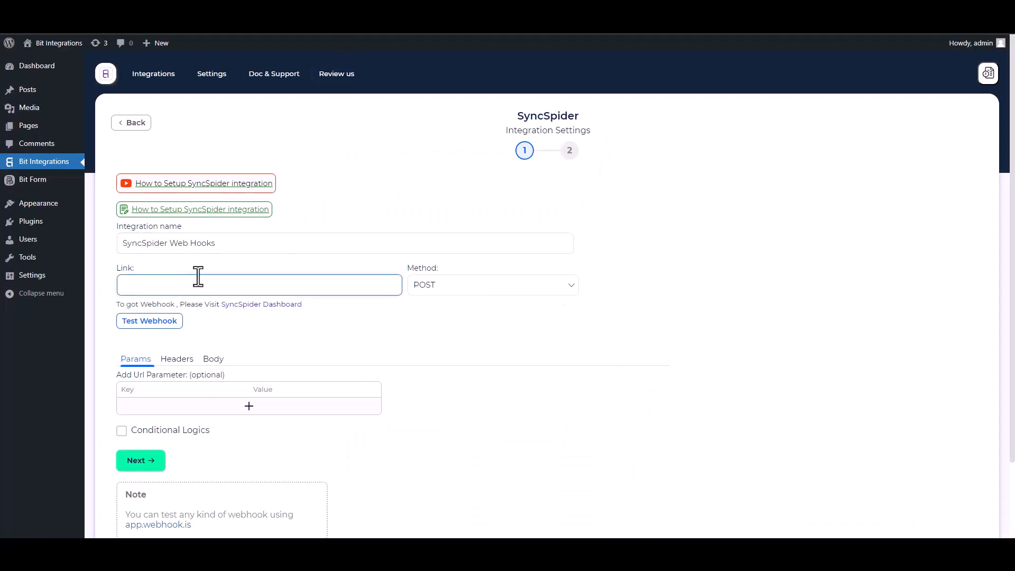
key(ctrl+v)
click(213, 360)
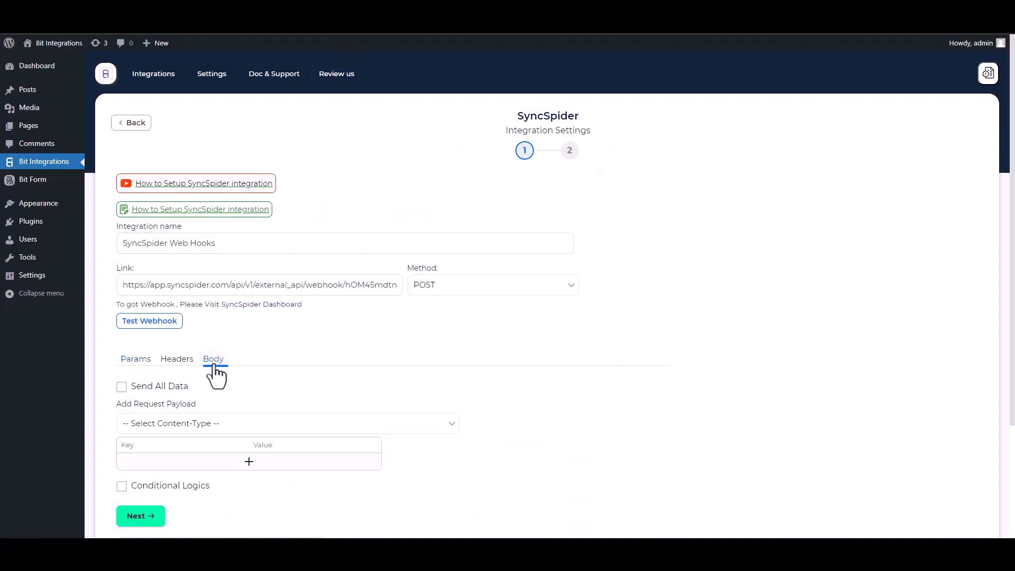
click(162, 392)
click(188, 426)
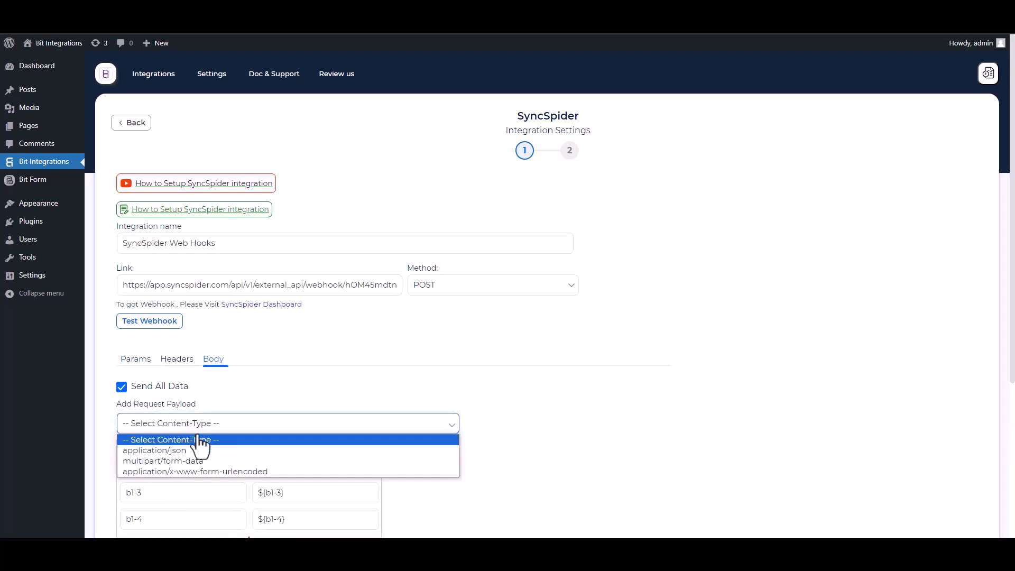
click(192, 453)
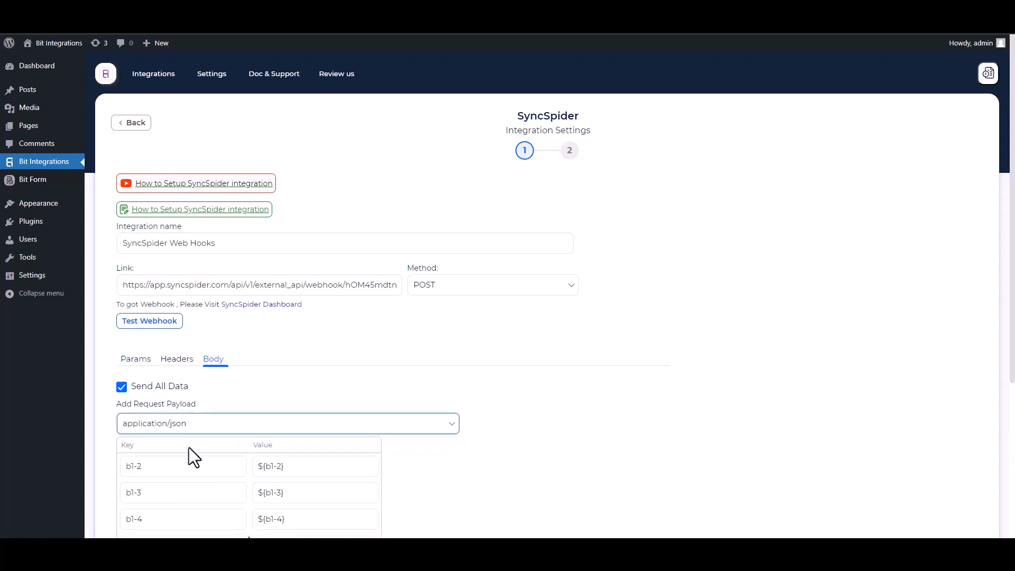
scroll(721, 286, down, 3)
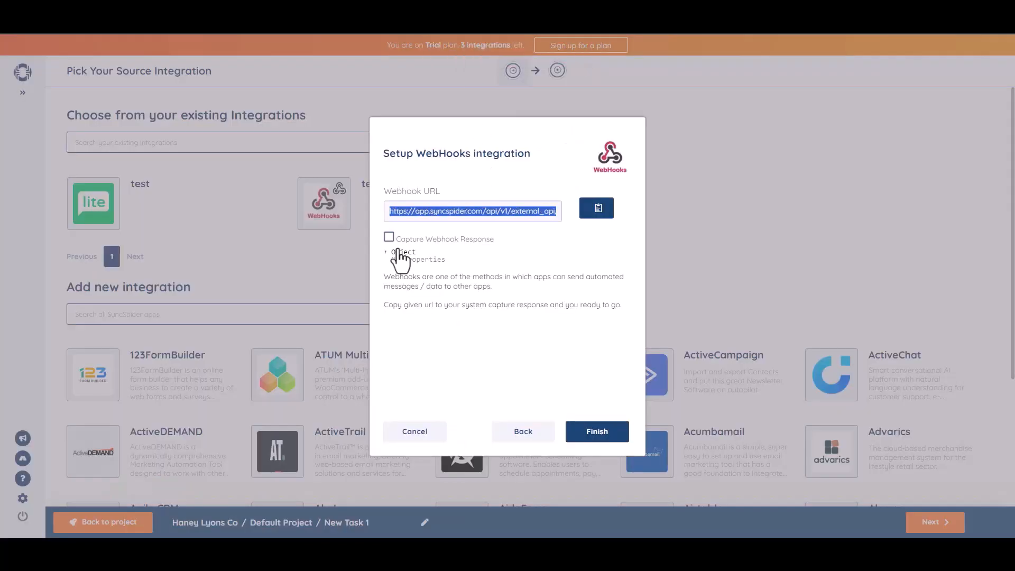
- Capture a test request in SyncSpider, leave conditional logic off, and save the integration
click(390, 238)
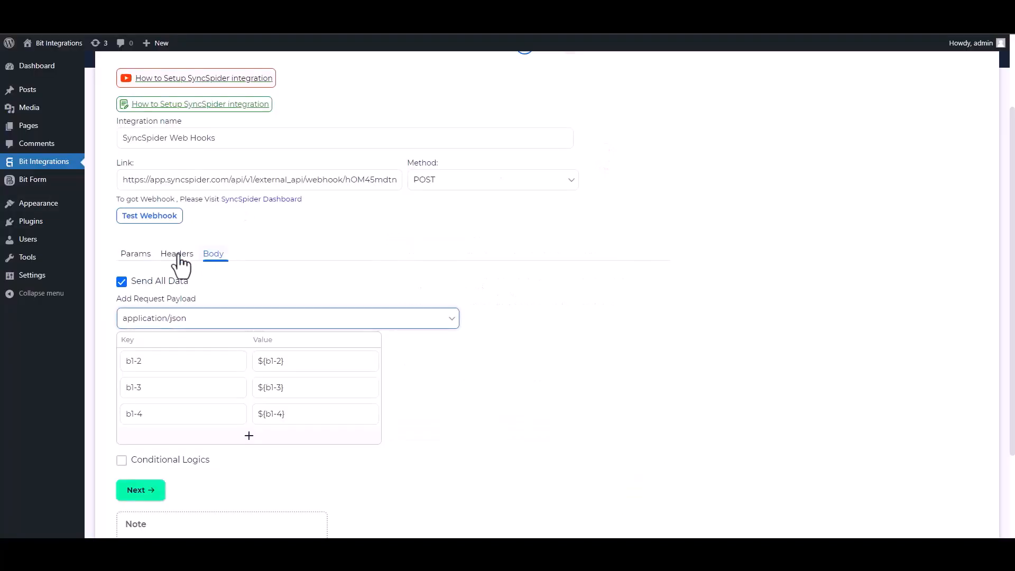
click(153, 219)
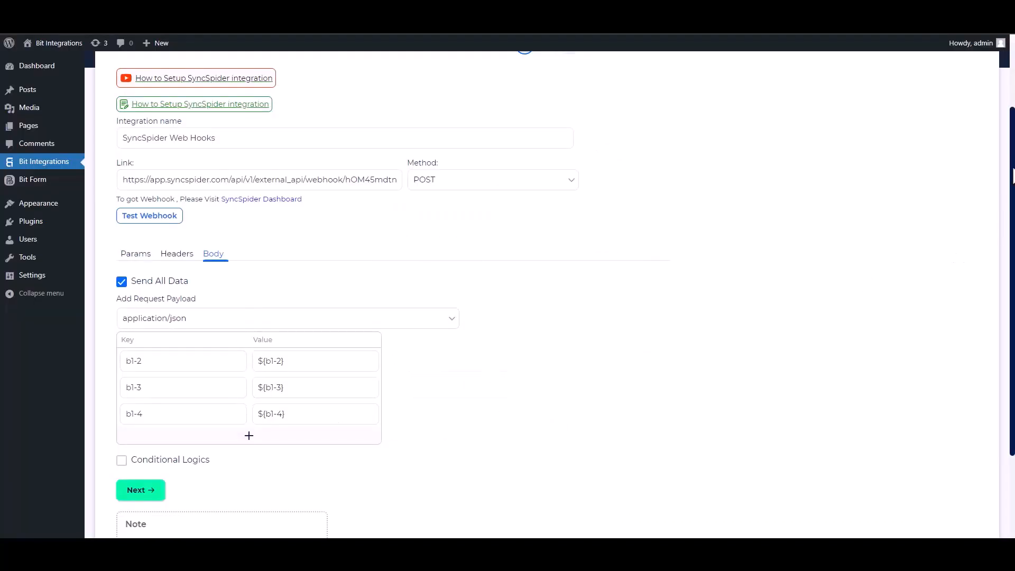
scroll(1004, 222, down, 2)
click(122, 359)
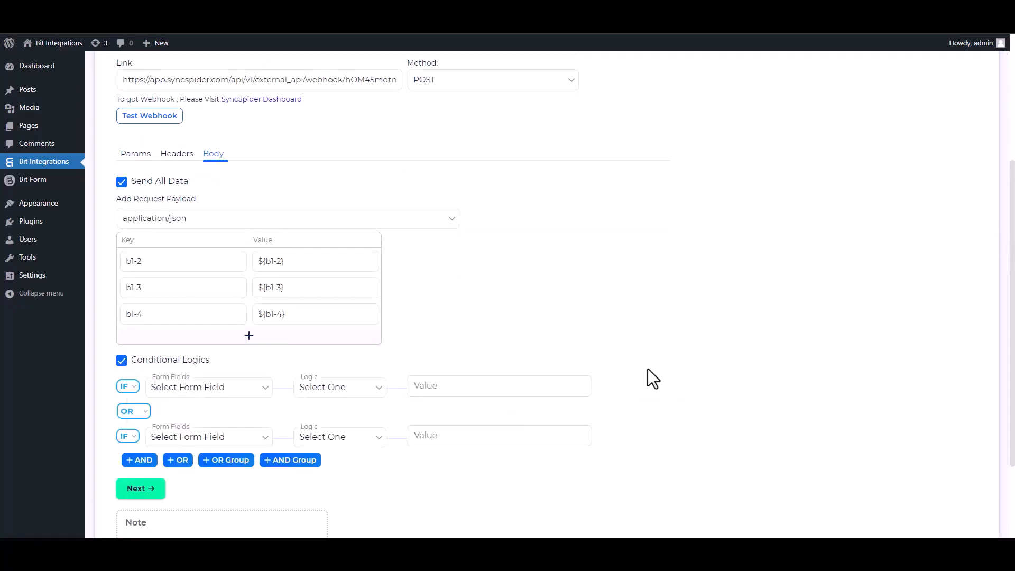
click(130, 362)
click(153, 394)
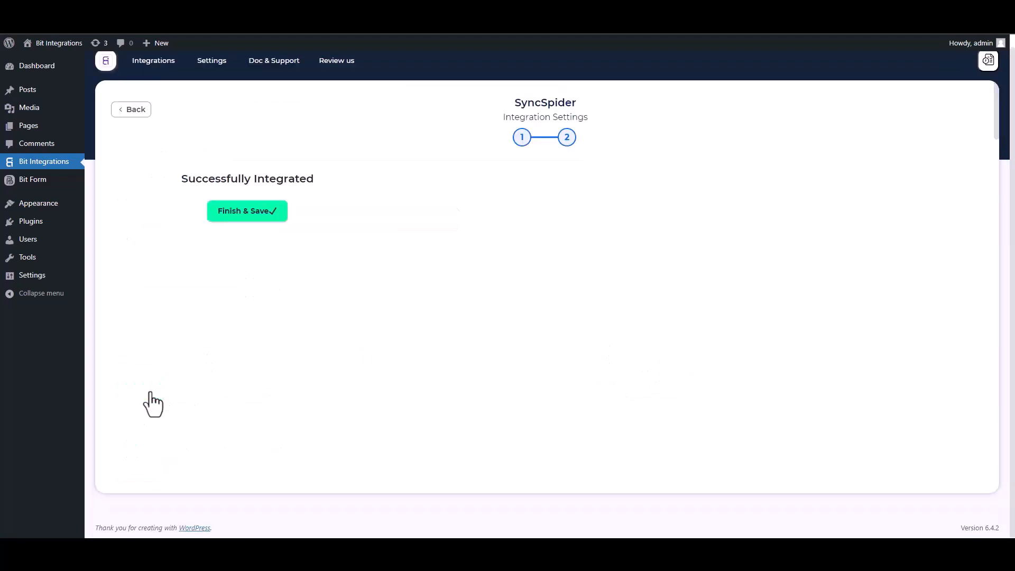
click(528, 214)
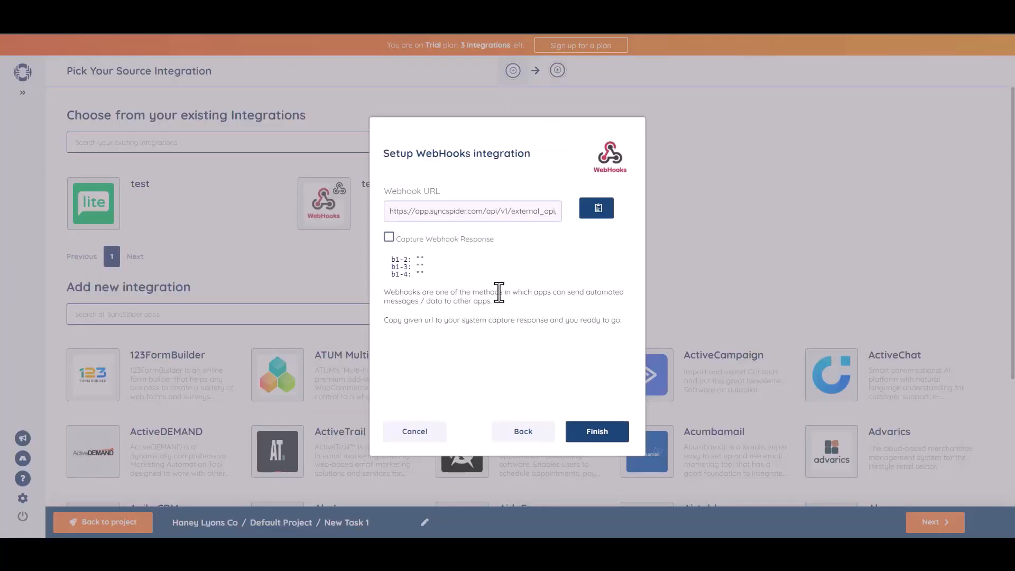
- Finish the WebHooks source integration setup in SyncSpider
click(596, 433)
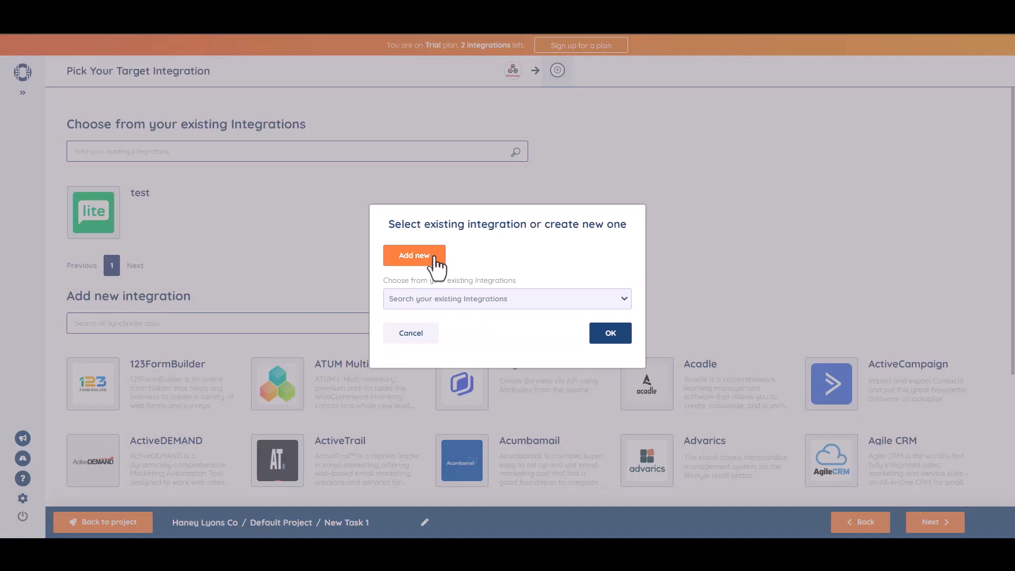
- Add a MailerLite target integration named 'Bit Integrations' with the pasted API key
click(434, 258)
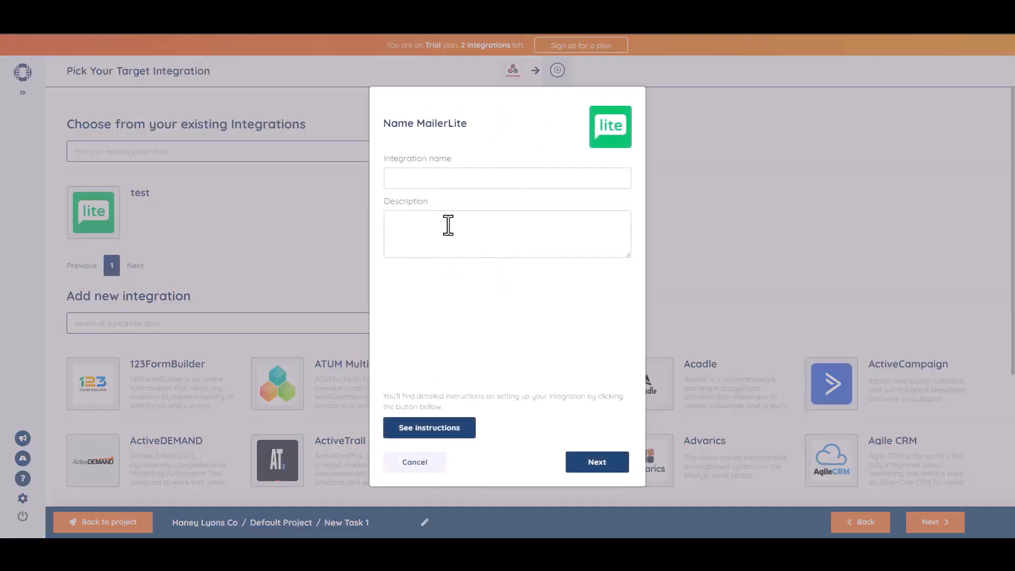
click(425, 177)
click(597, 462)
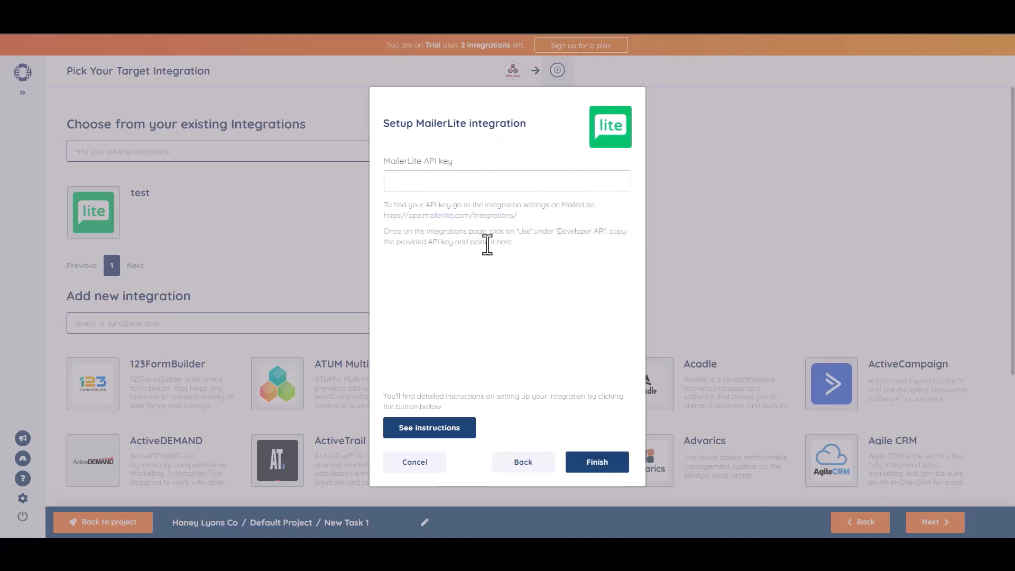
key(ctrl+v)
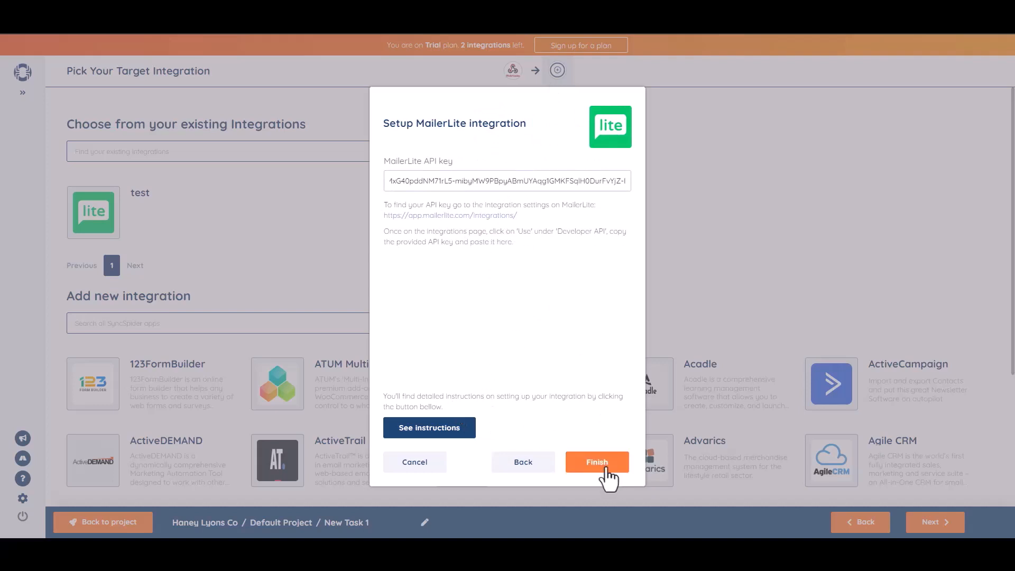
click(605, 469)
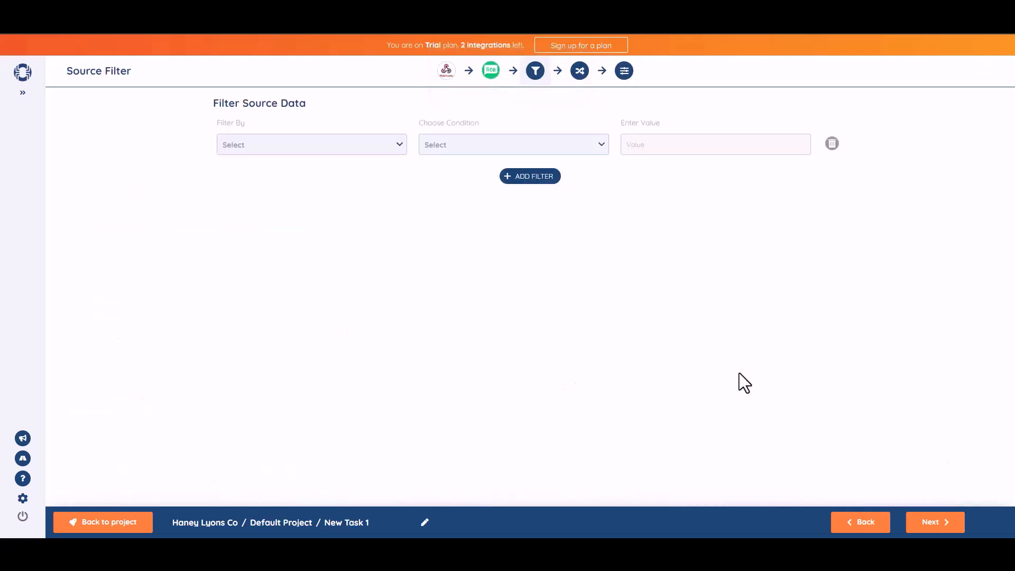
- Skip the filter, map b1-2 to Name and b1-3 to Email, and continue
click(935, 523)
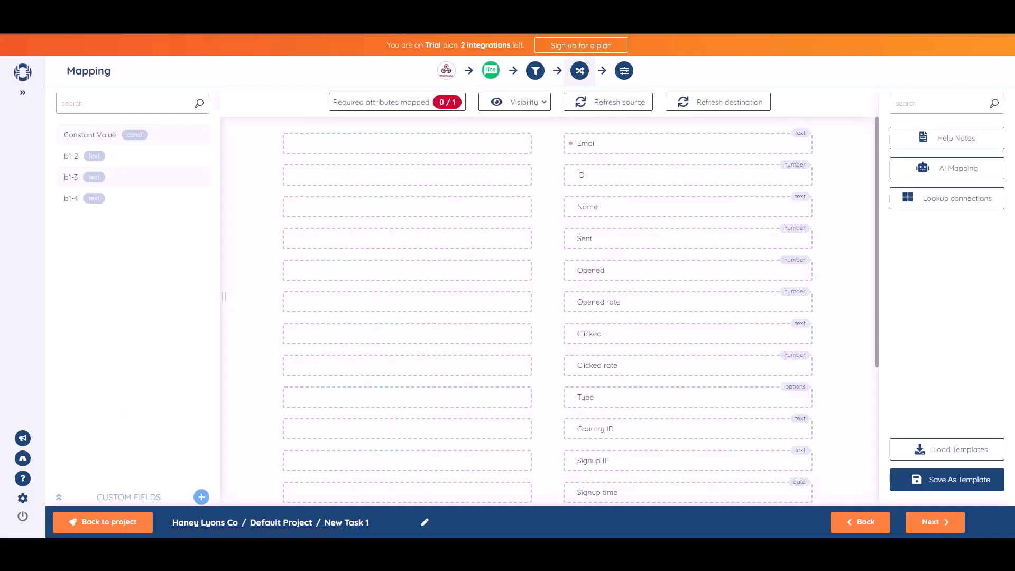
drag(118, 157, 442, 209)
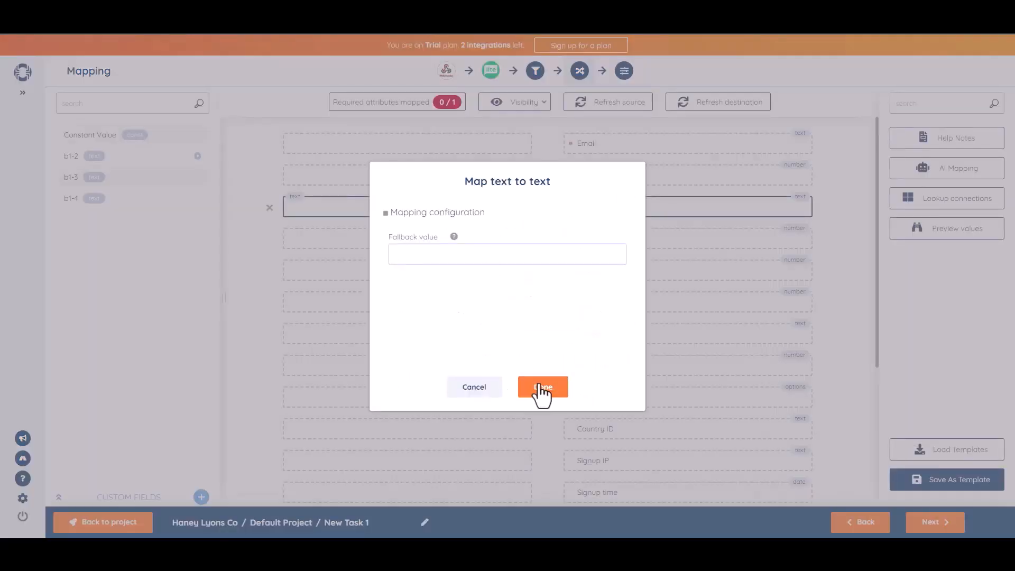
click(542, 392)
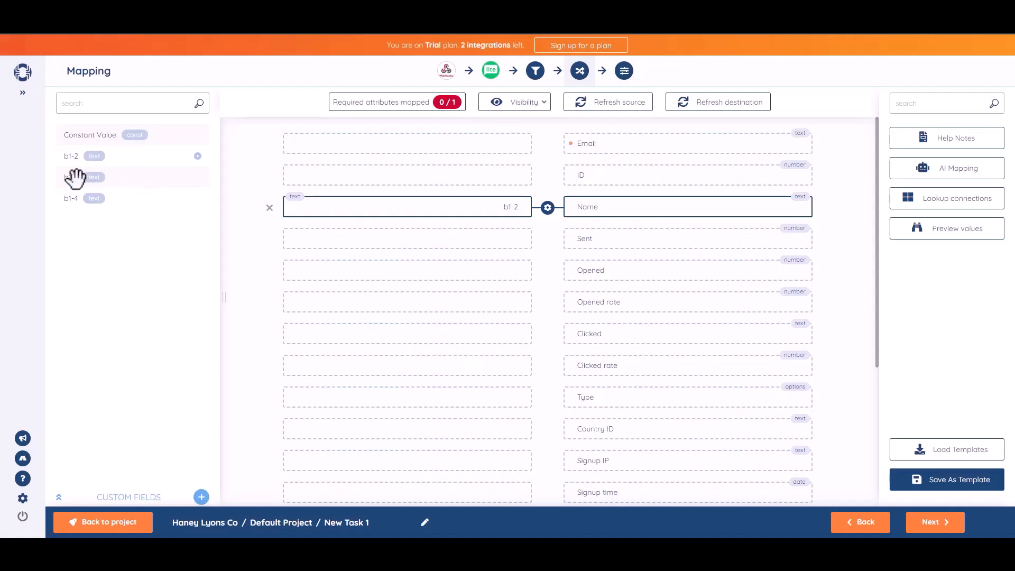
drag(75, 178, 423, 142)
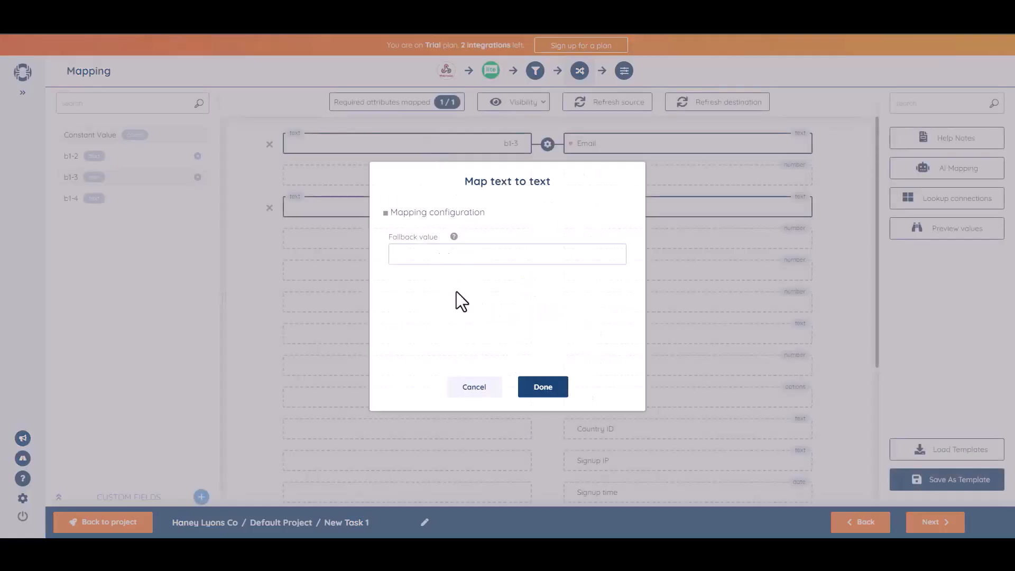
click(549, 392)
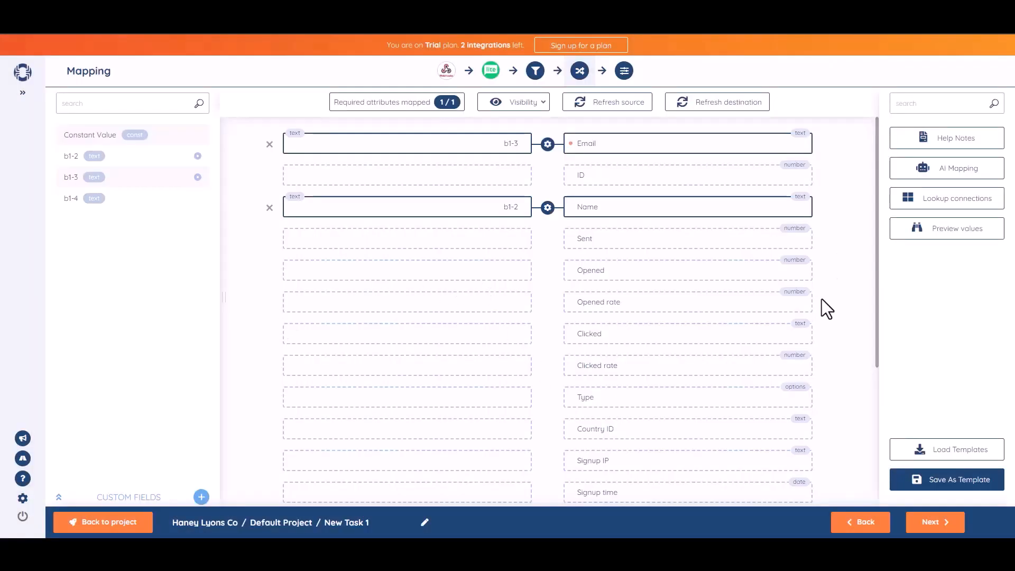
click(935, 522)
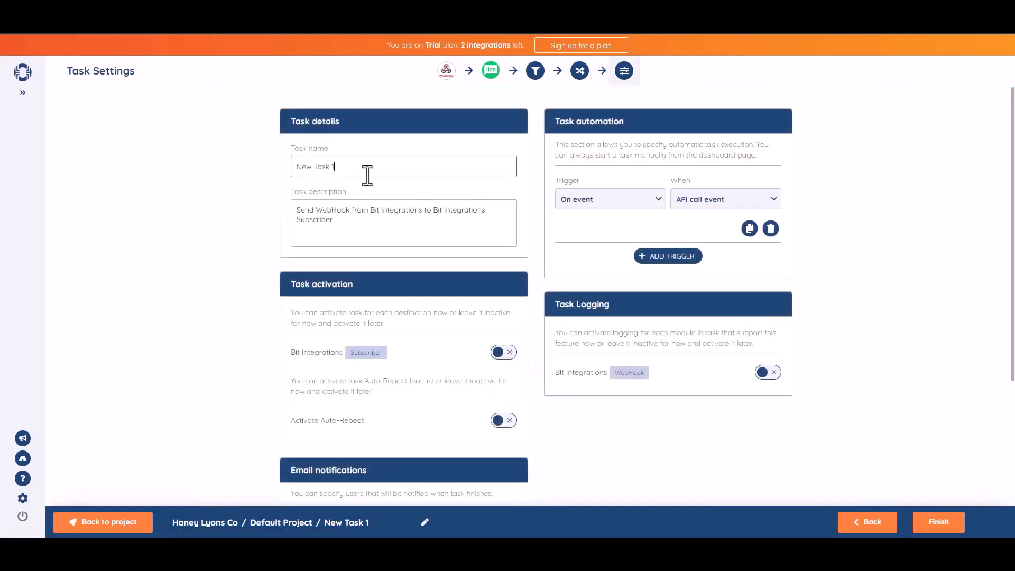
- Rename the SyncSpider task to 'Bit Integrations'
key(ctrl+a)
text(B)
click(934, 250)
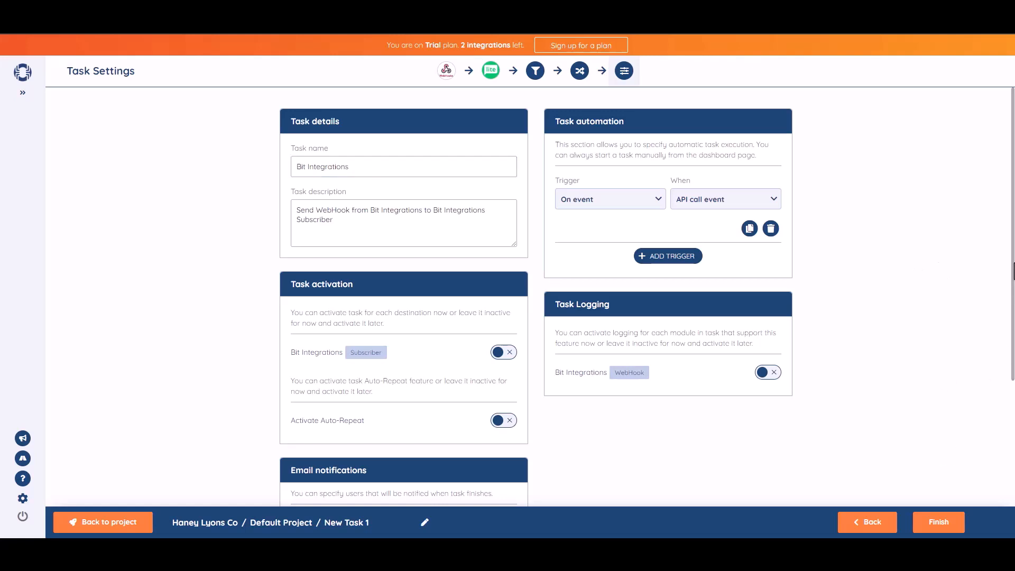
- Activate the Bit Integrations Subscriber destination and save the finished task
scroll(1012, 296, down, 1)
drag(1013, 302, 1014, 311)
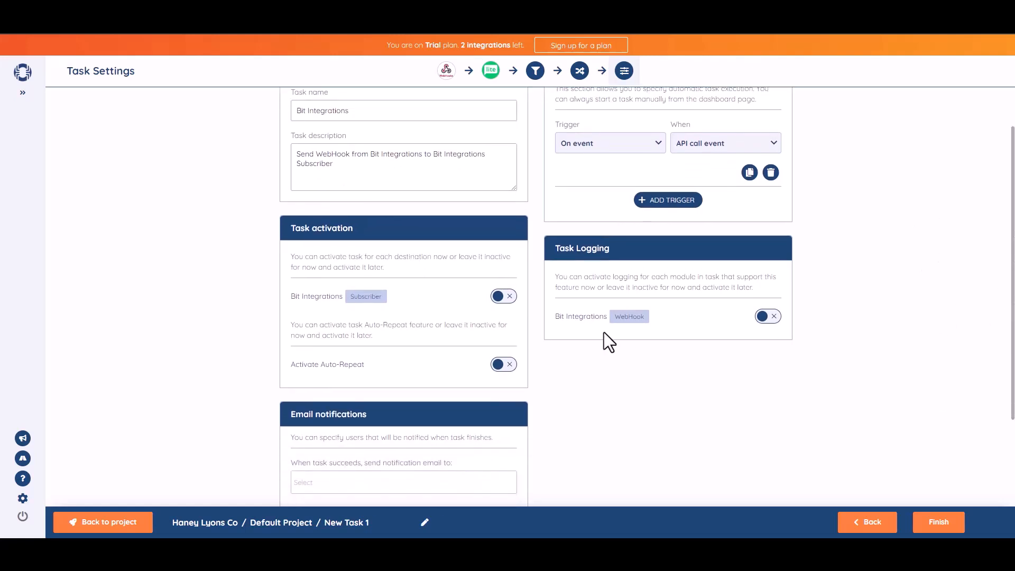
click(513, 299)
scroll(998, 305, down, 3)
click(943, 531)
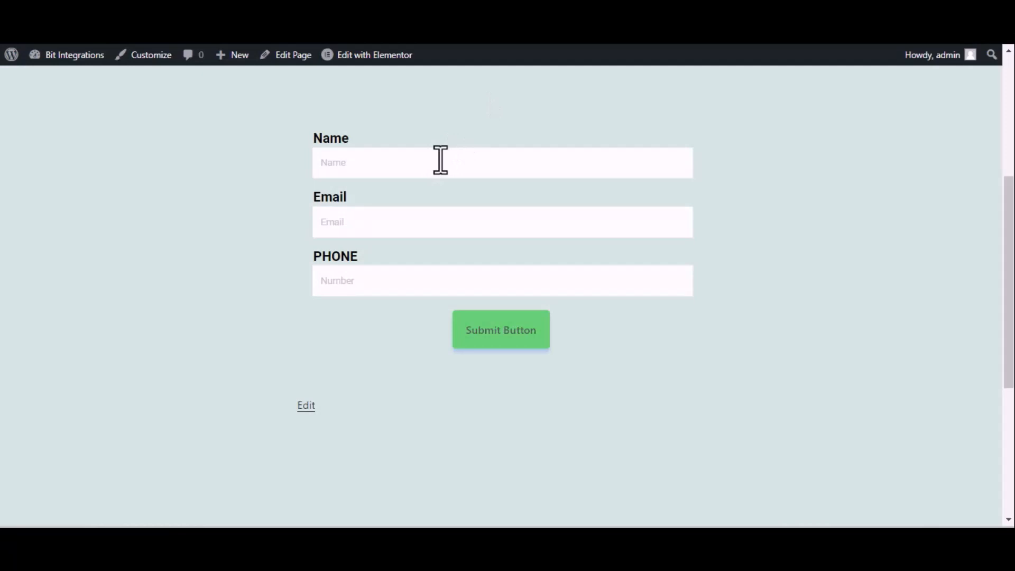
- Submit the contact form with name 'Bit Integrations', a test e-mail address and a phone number
click(441, 160)
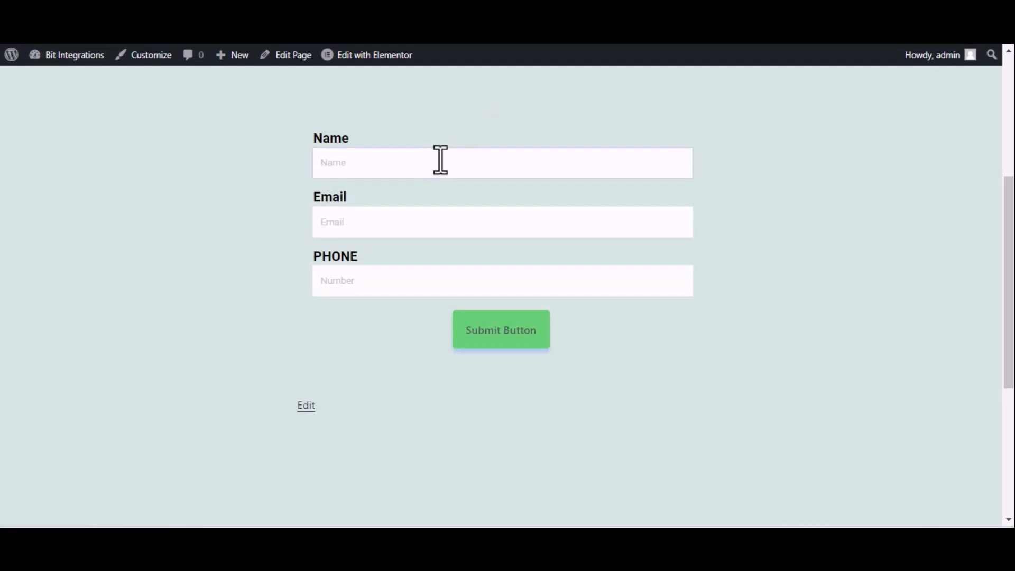
text(Bit Integrations)
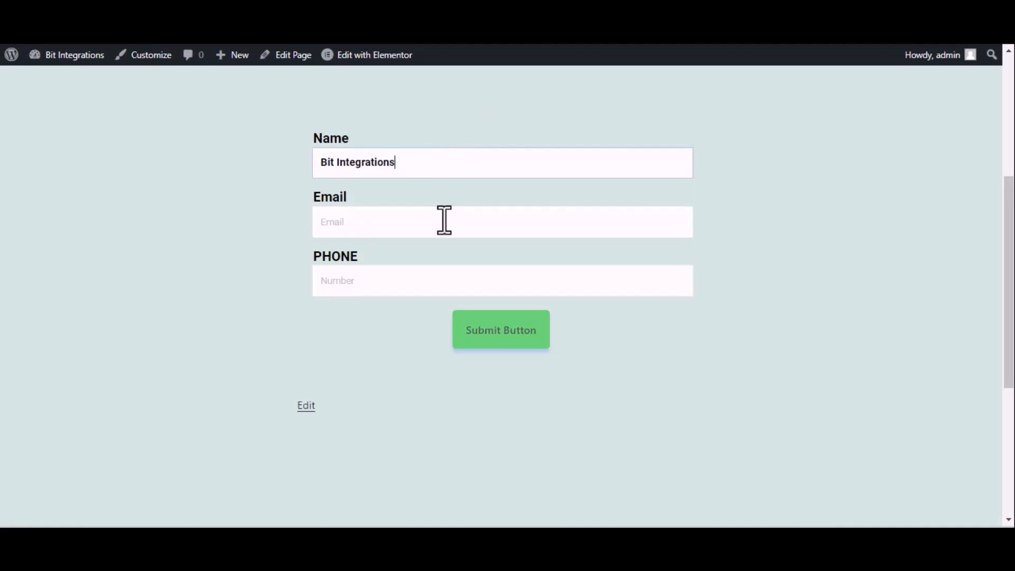
click(445, 220)
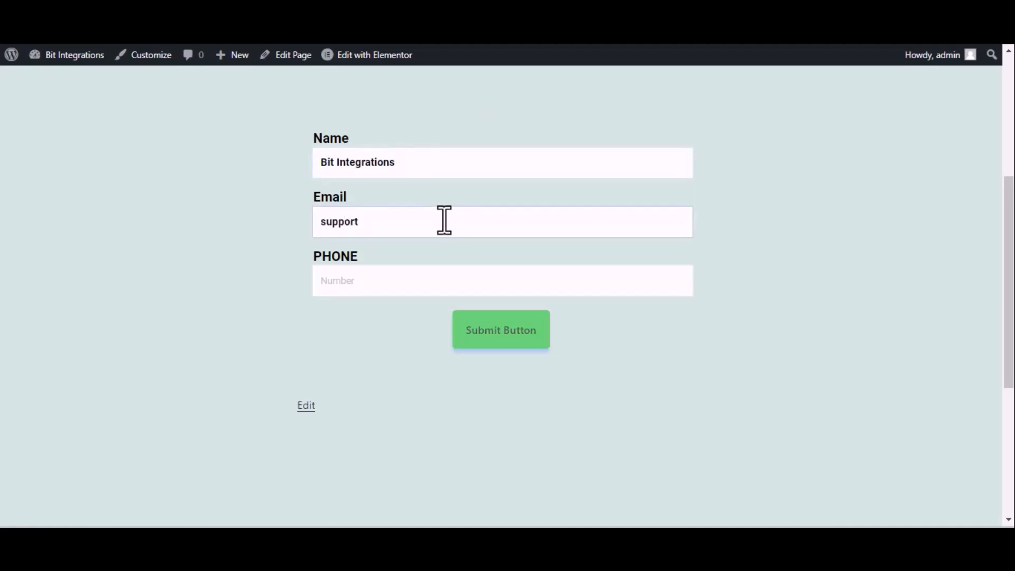
click(369, 287)
text(444555666)
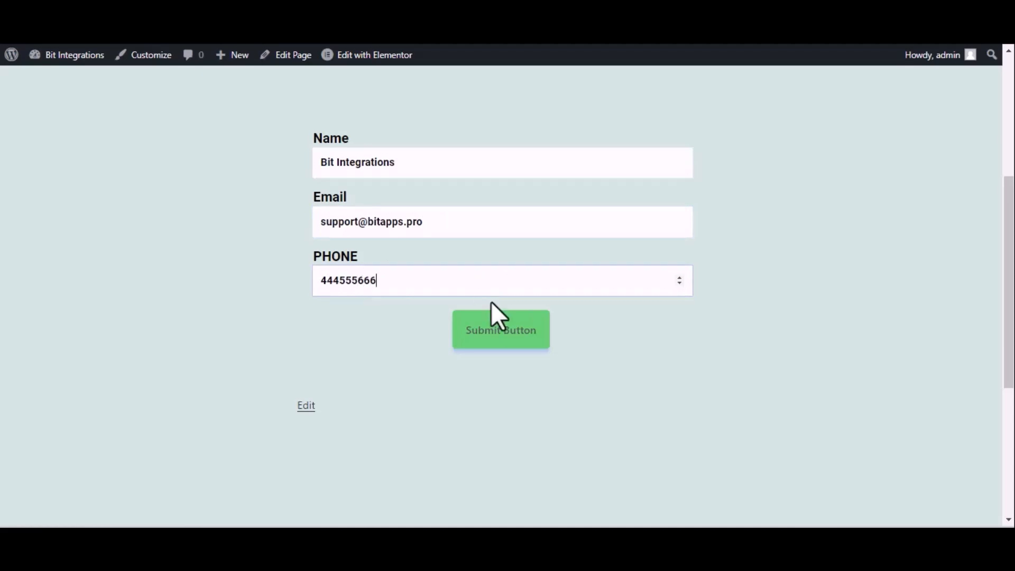
click(494, 320)
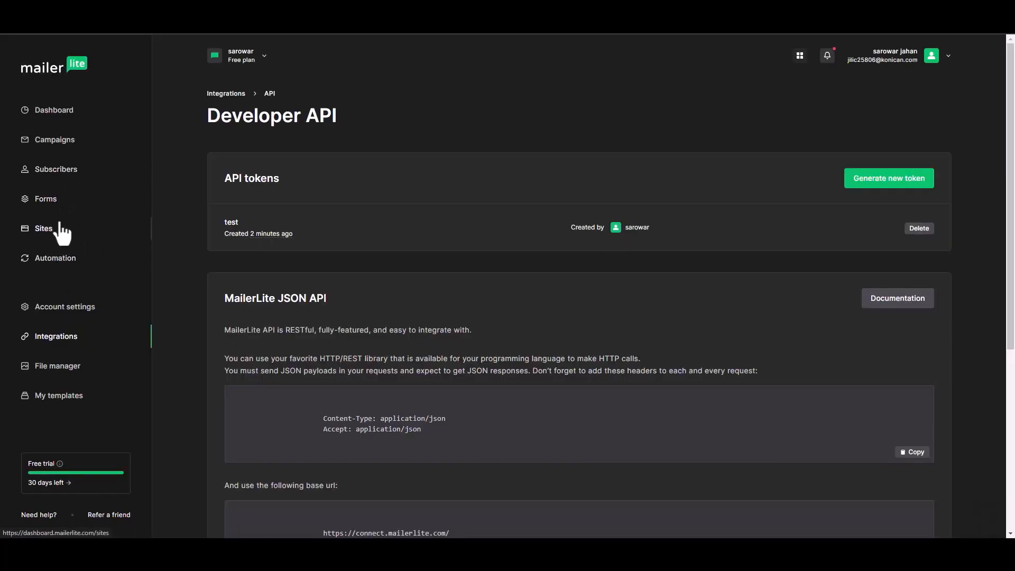
- Open the new Bit Integrations subscriber in MailerLite and confirm its activity shows it subscribed via api
click(63, 181)
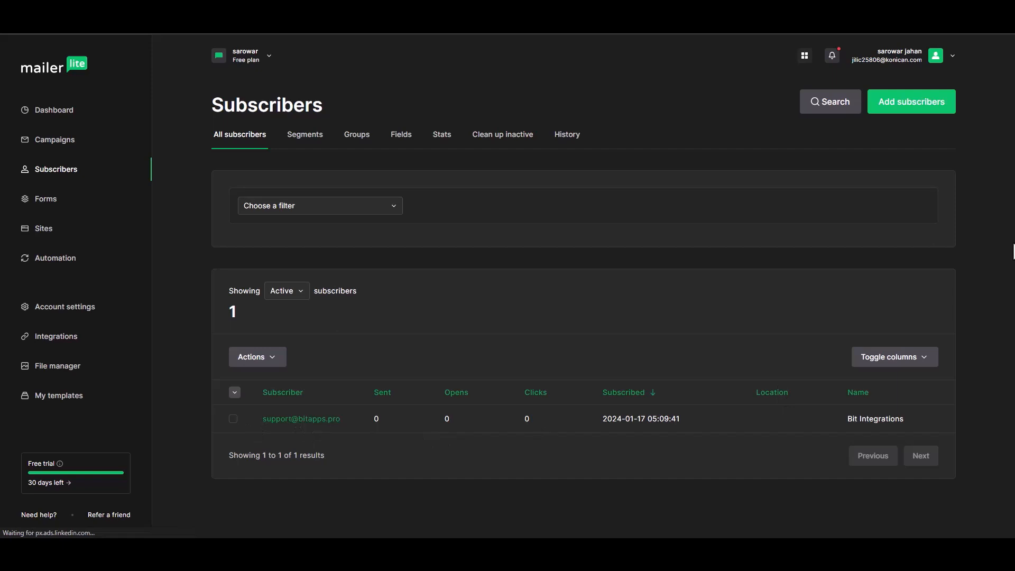
click(325, 420)
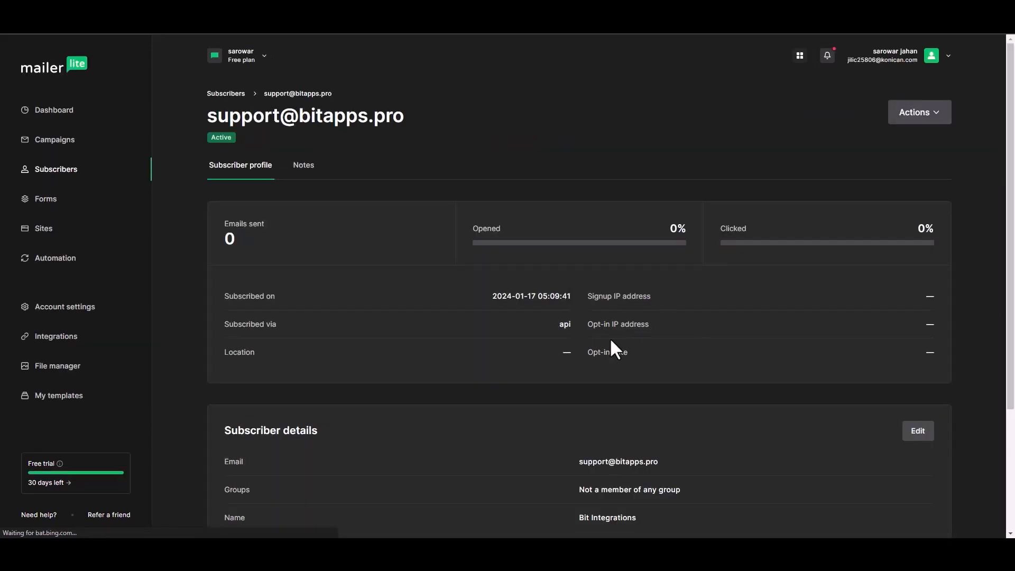
scroll(1011, 233, down, 2)
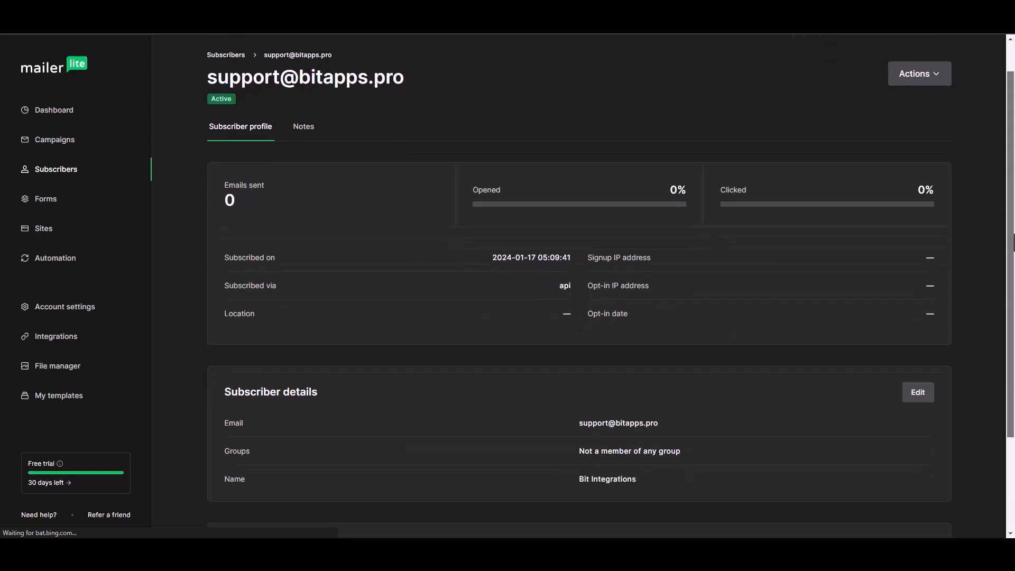
drag(1014, 234, 1004, 302)
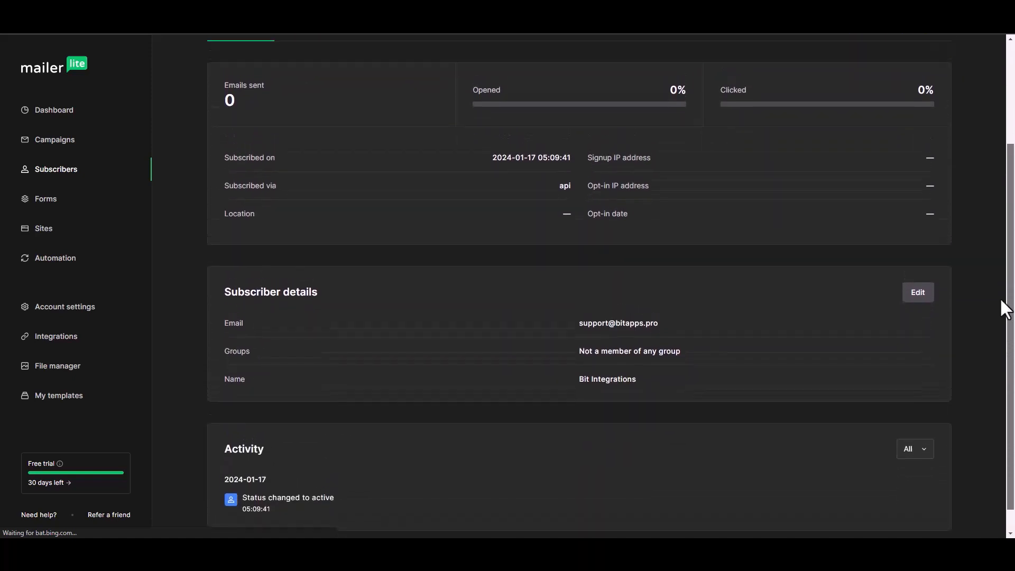